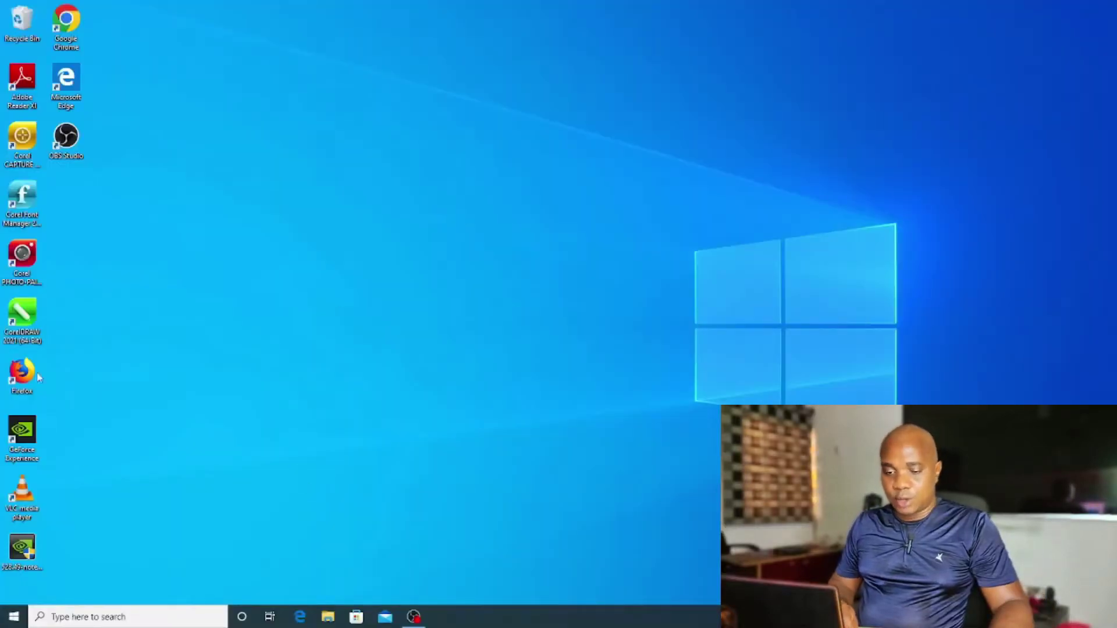
# Step: Open Google Chrome and enter 'msi steelseries' in the Google search box
pyautogui.doubleClick(67, 22)
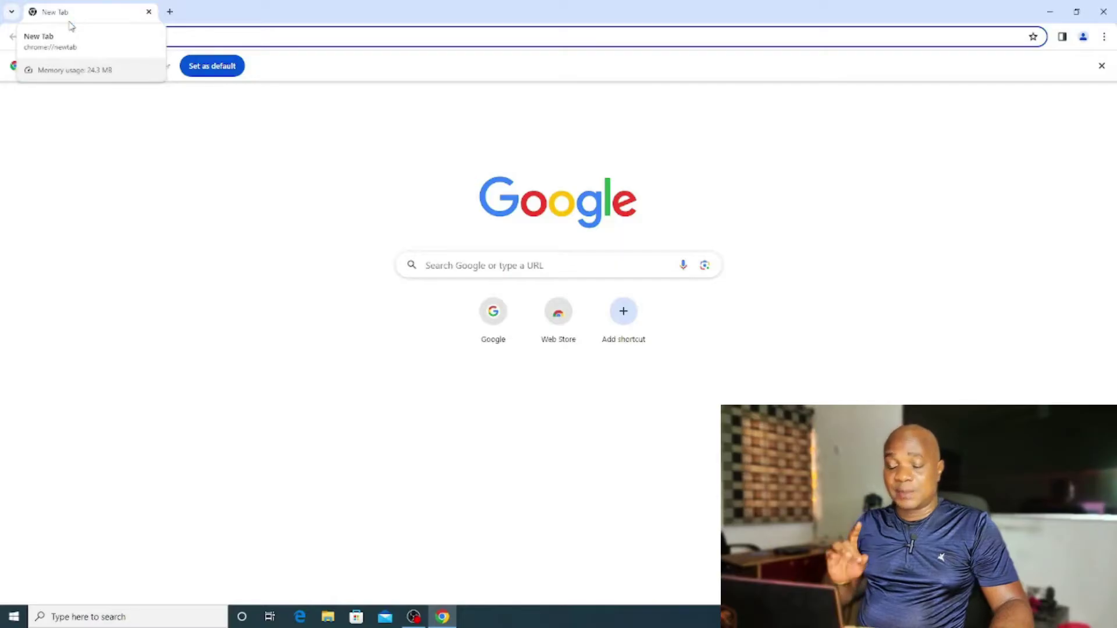
pyautogui.click(469, 263)
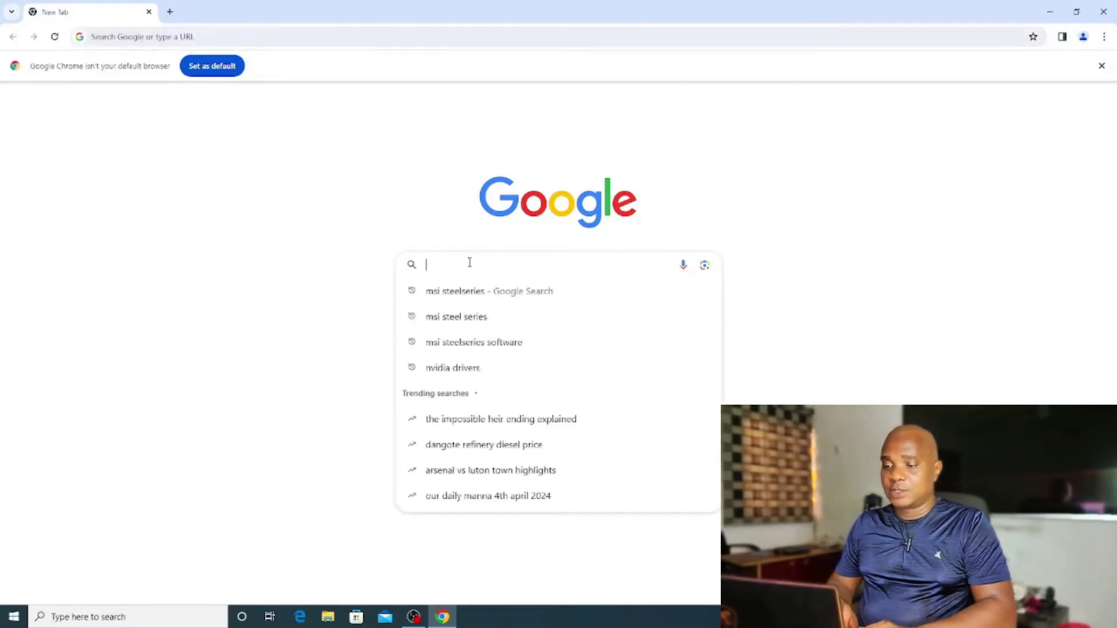
pyautogui.write('S')
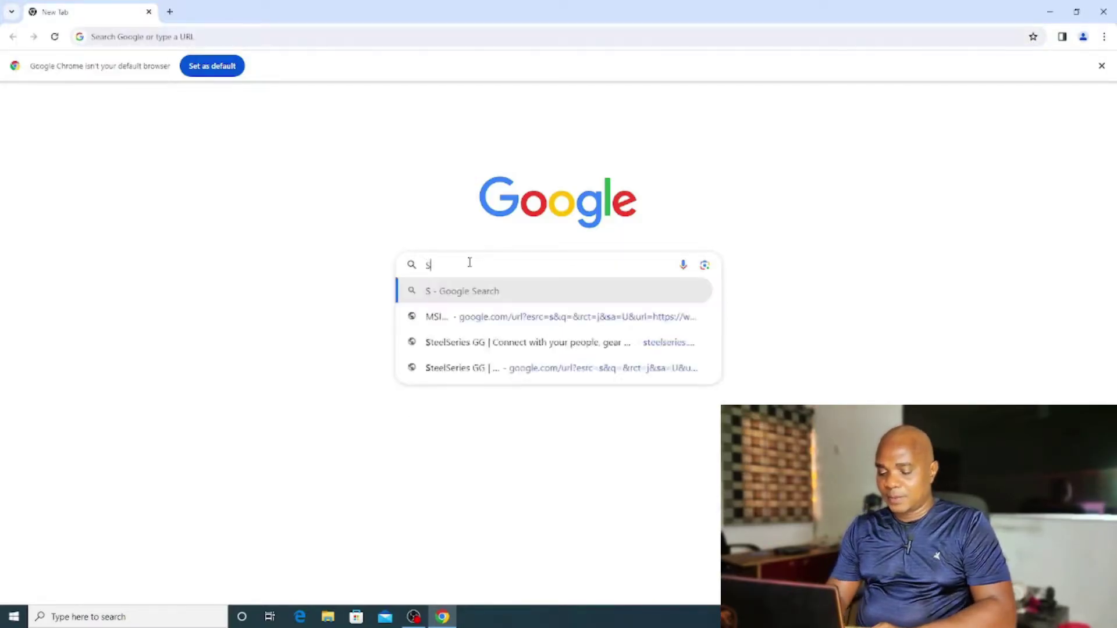
pyautogui.write('TEEL SE')
pyautogui.press('BackSpace')
pyautogui.press('BackSpace')
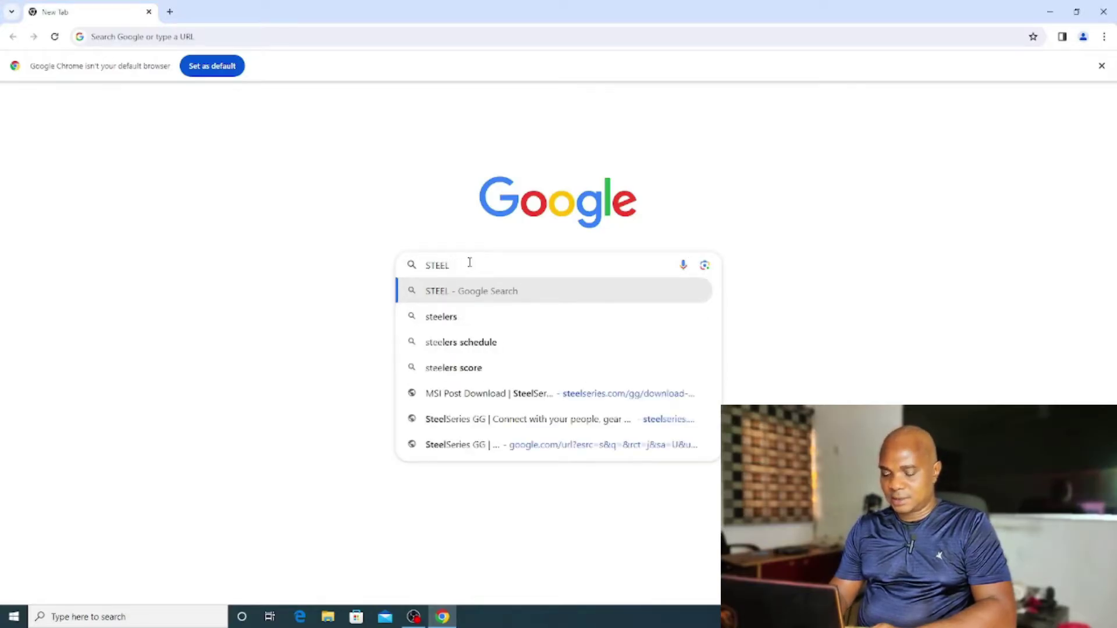
pyautogui.write('SER')
pyautogui.press('BackSpace')
pyautogui.press('BackSpace')
pyautogui.press('BackSpace')
pyautogui.press('BackSpace')
pyautogui.press('BackSpace')
pyautogui.press('BackSpace')
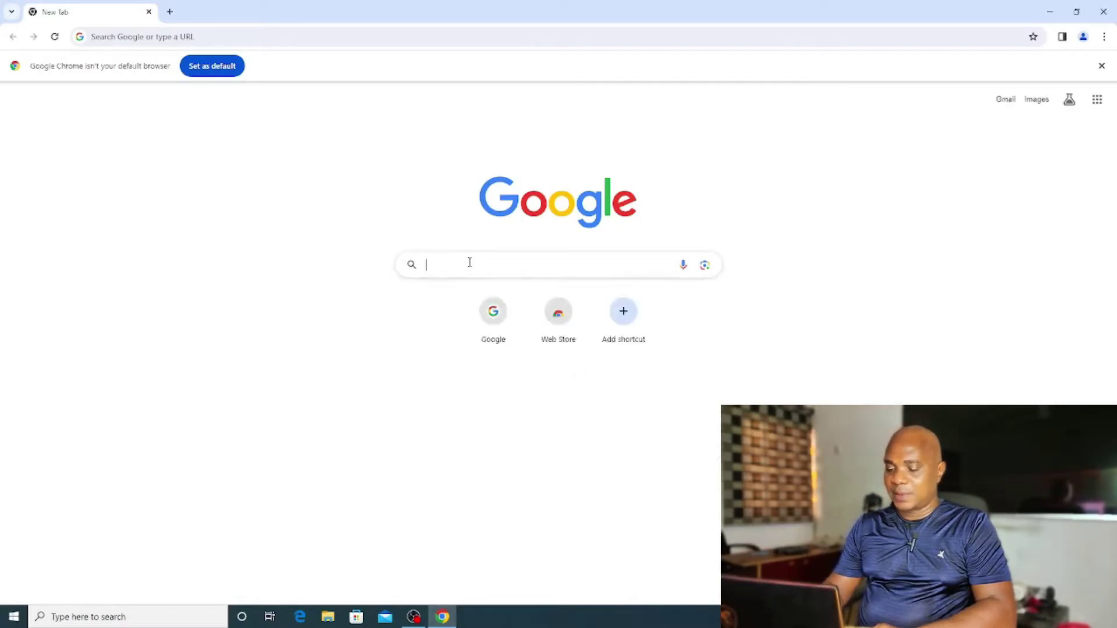
pyautogui.write('MSI ')
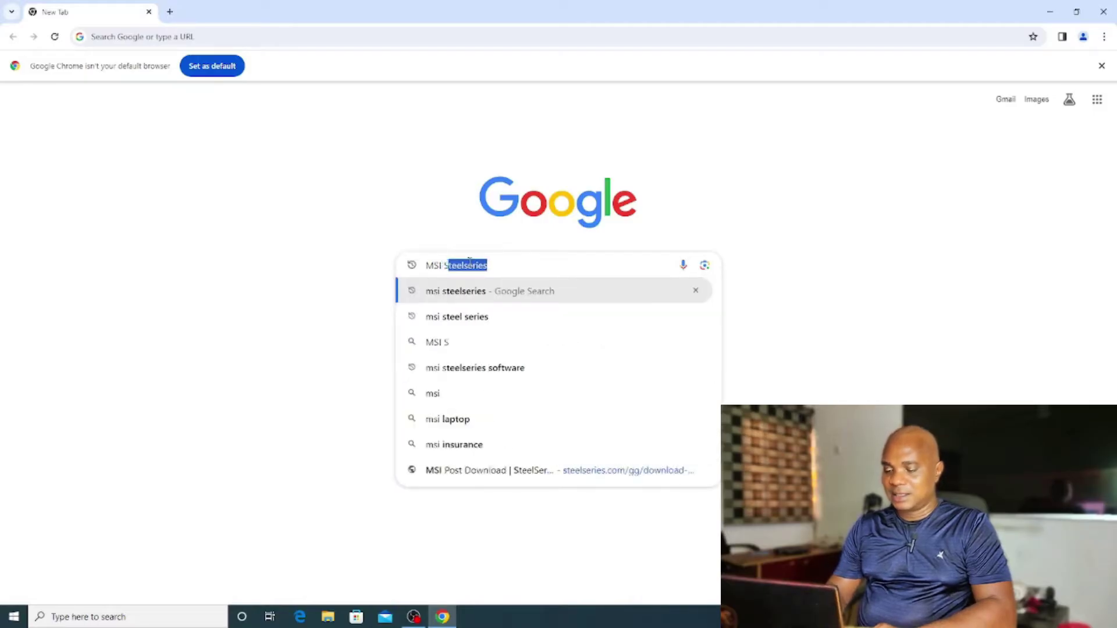
pyautogui.write('S')
pyautogui.press('BackSpace')
pyautogui.press('BackSpace')
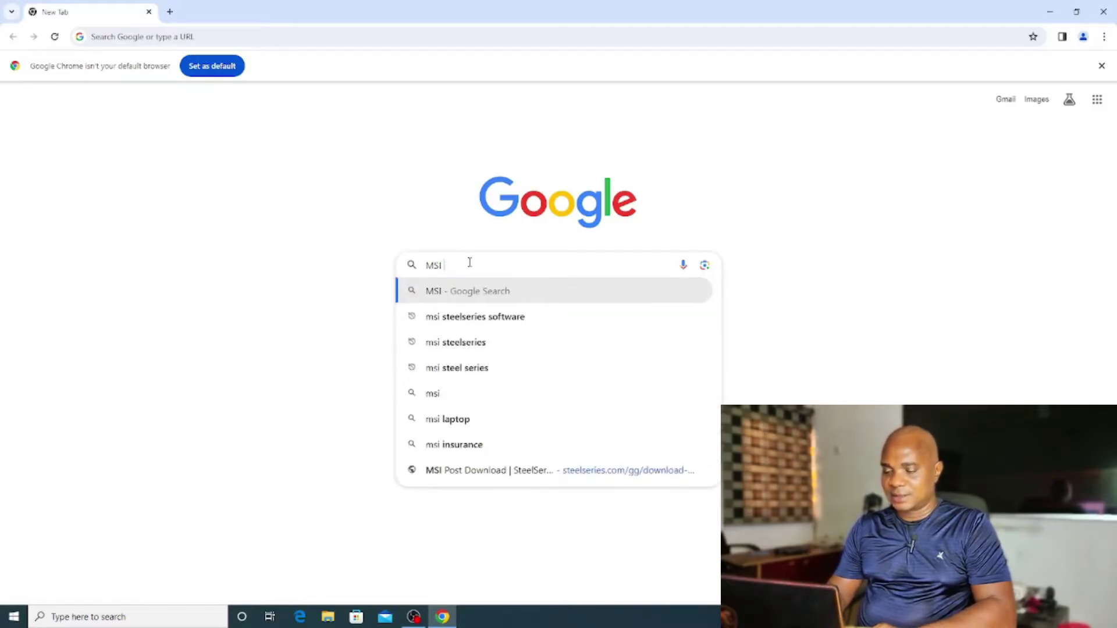
pyautogui.write('ST')
# Step: Run the search, open the MSI x SteelSeries GG result, and minimize Chrome
pyautogui.press('Return')
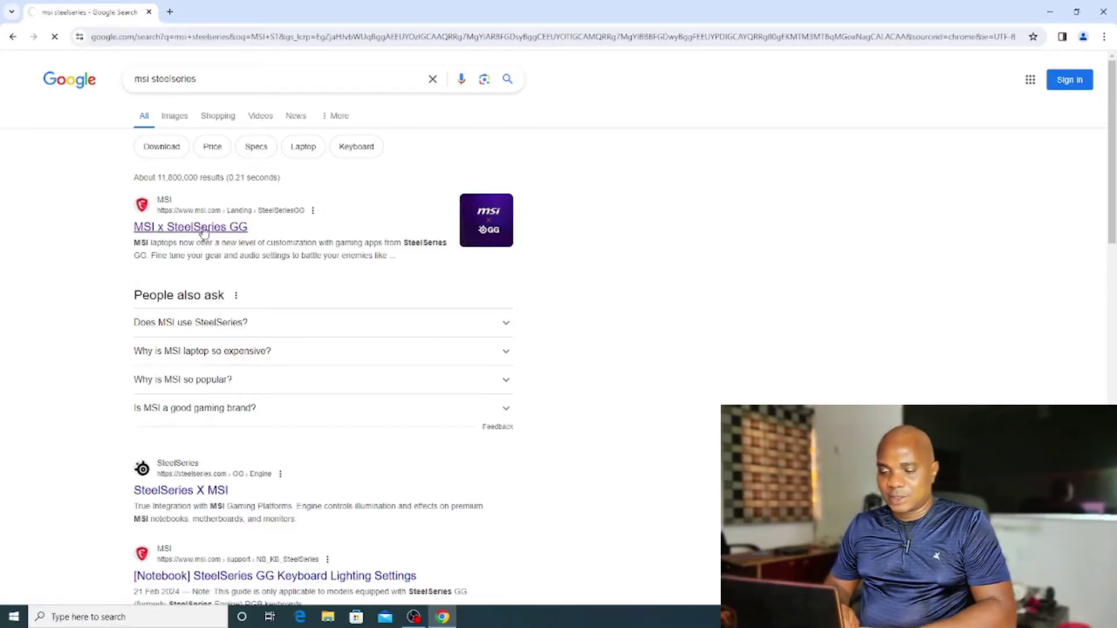
pyautogui.click(222, 229)
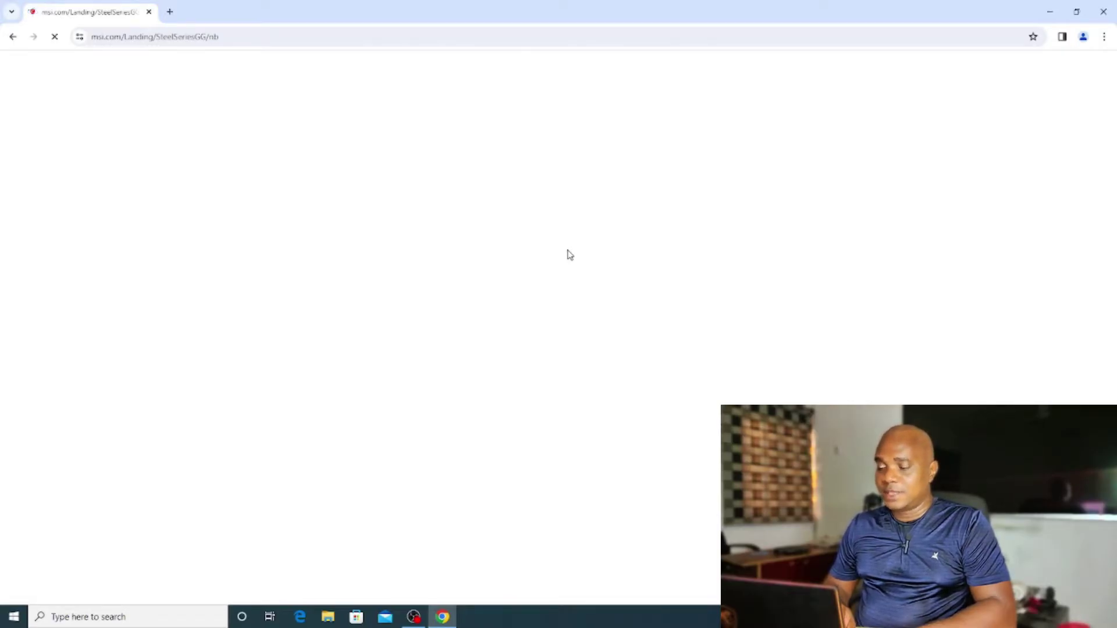
pyautogui.click(1051, 11)
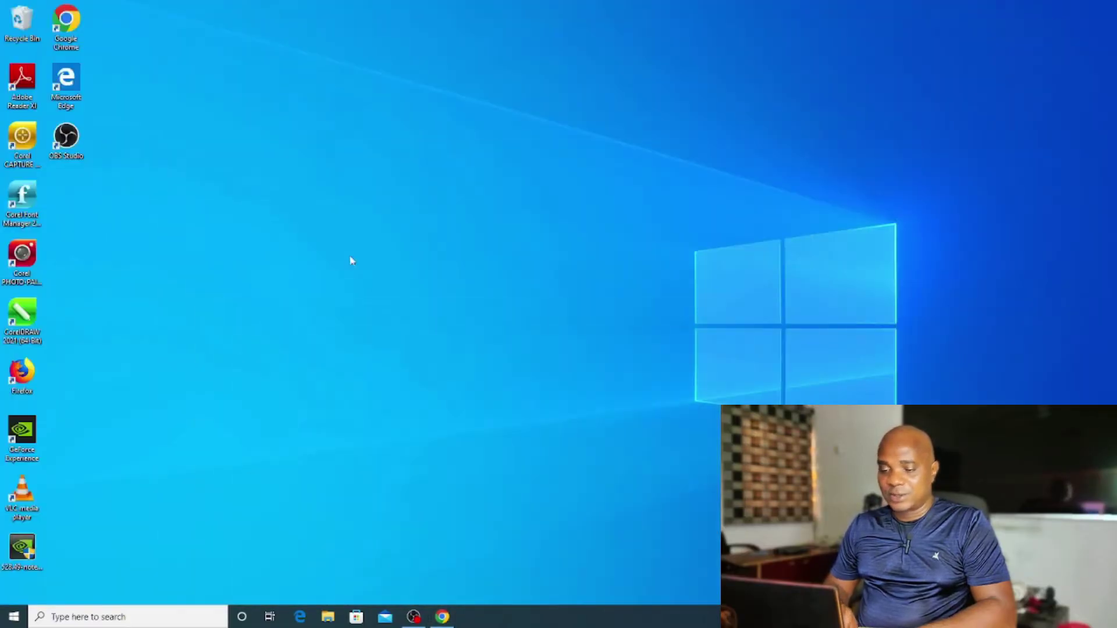
pyautogui.click(327, 618)
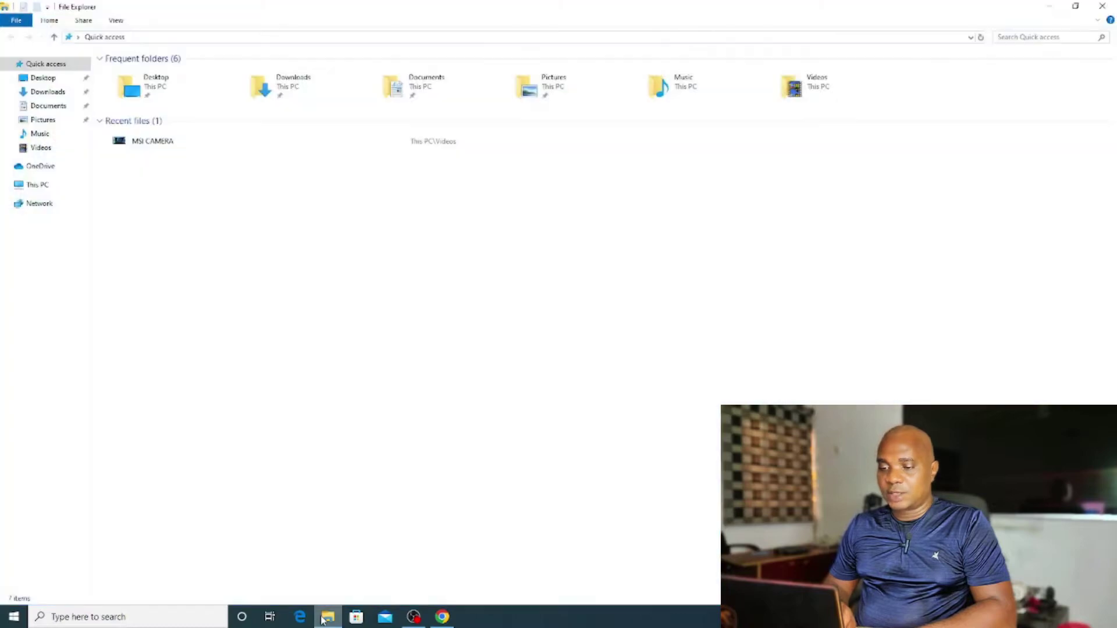
pyautogui.click(64, 94)
pyautogui.click(342, 324)
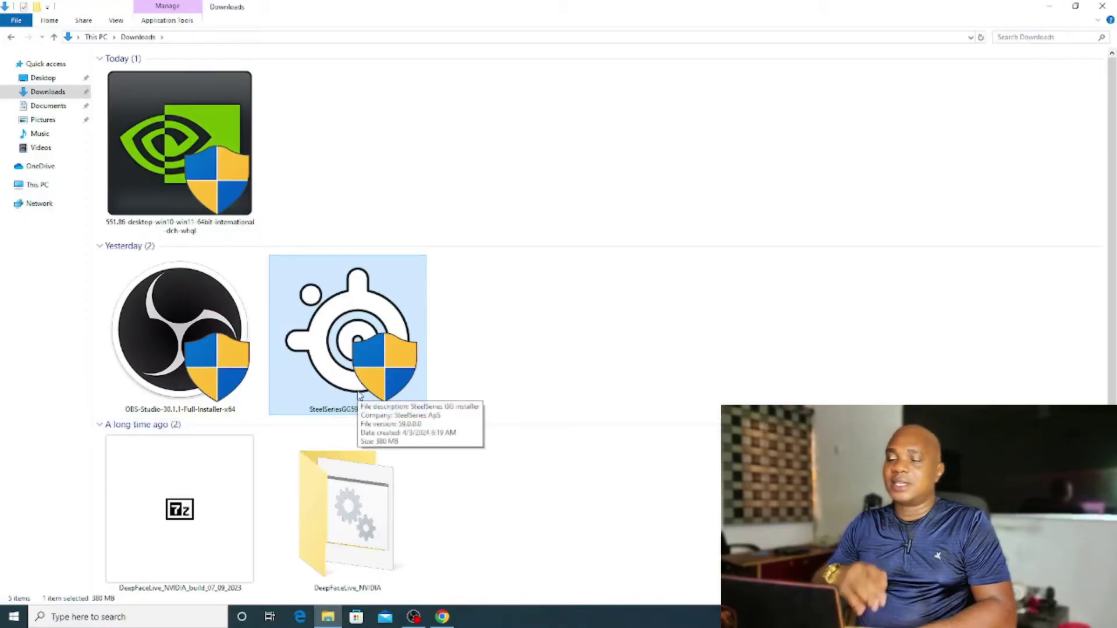
pyautogui.click(1111, 7)
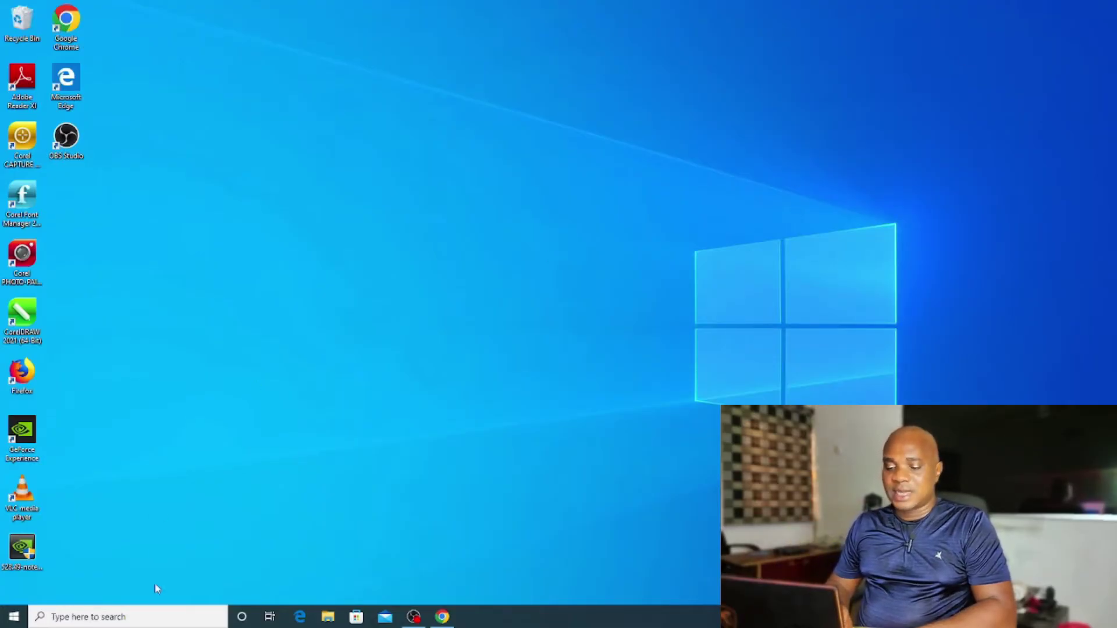
# Step: Search Windows for 'STEEL' and launch the SteelSeries GG app
pyautogui.click(157, 618)
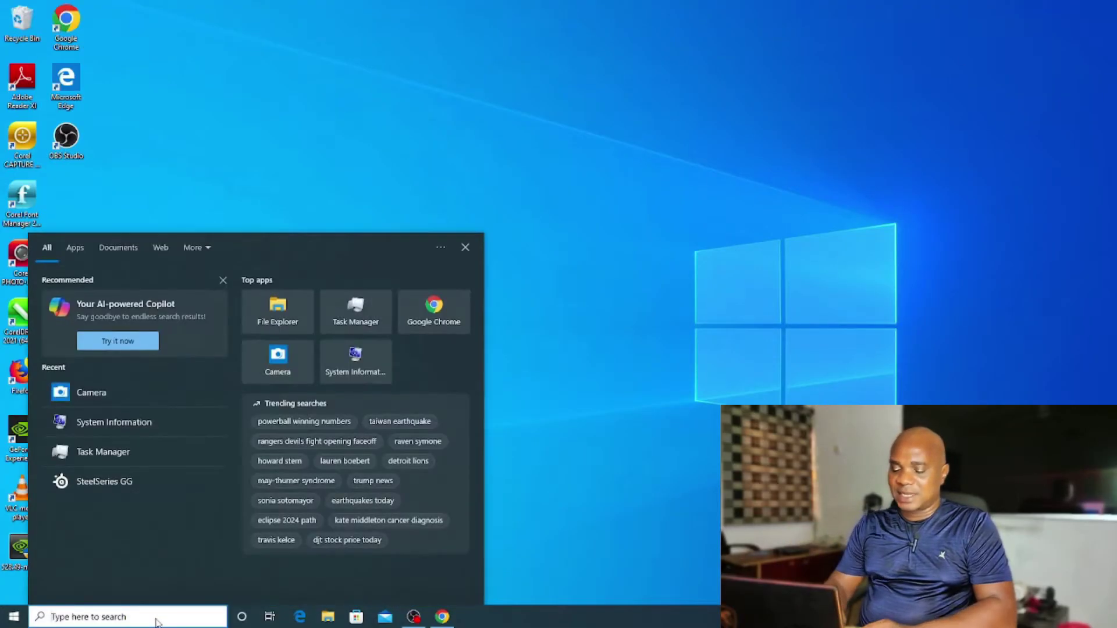
pyautogui.write('STEEL')
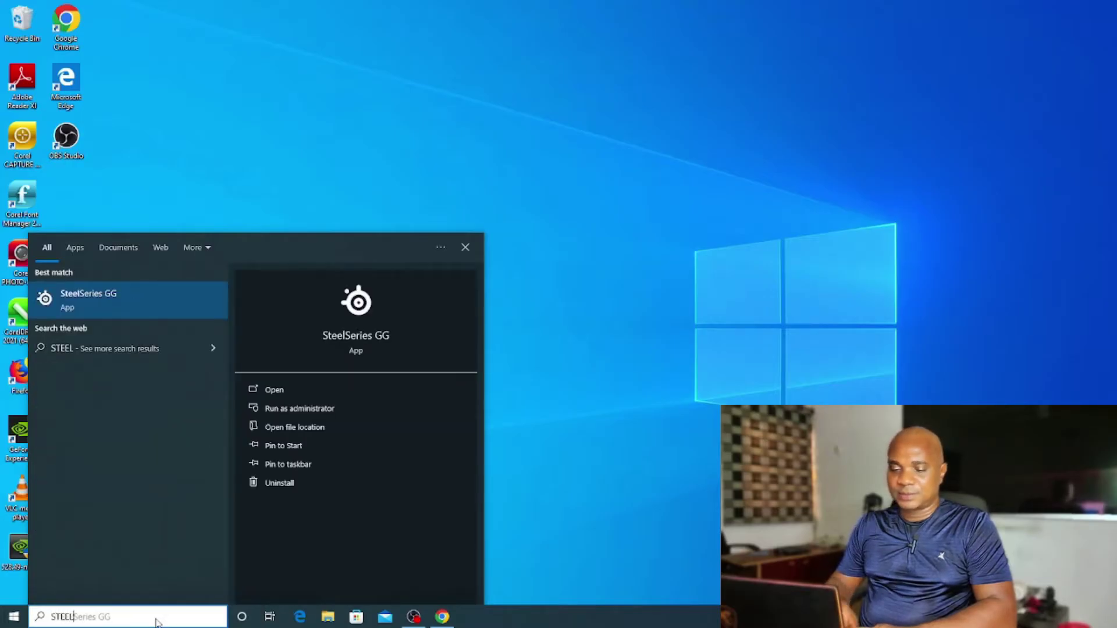
pyautogui.click(122, 298)
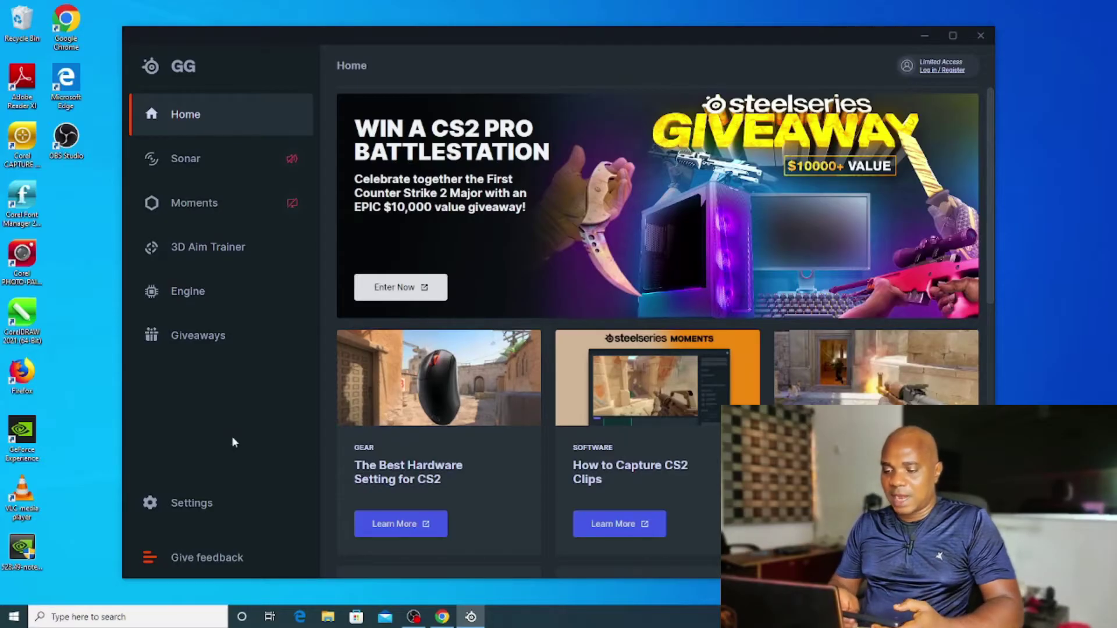
# Step: Go to the Engine page showing the MSI Per Key RGB Keyboard
pyautogui.click(209, 299)
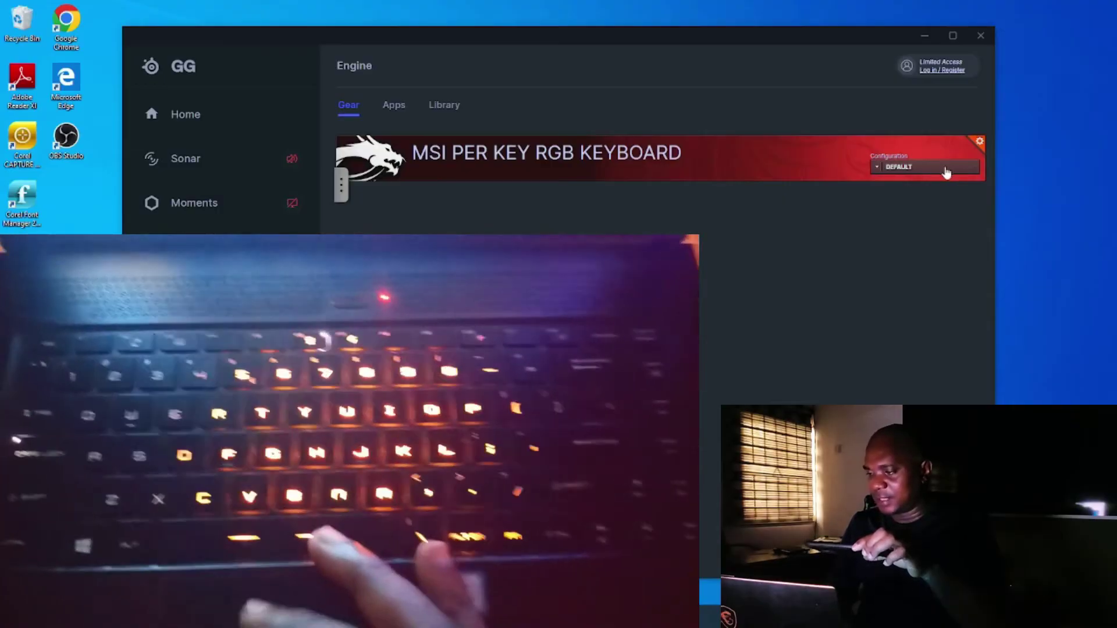
# Step: Switch the MSI keyboard configuration to Aqua, then Chakra, then Disable
pyautogui.click(947, 169)
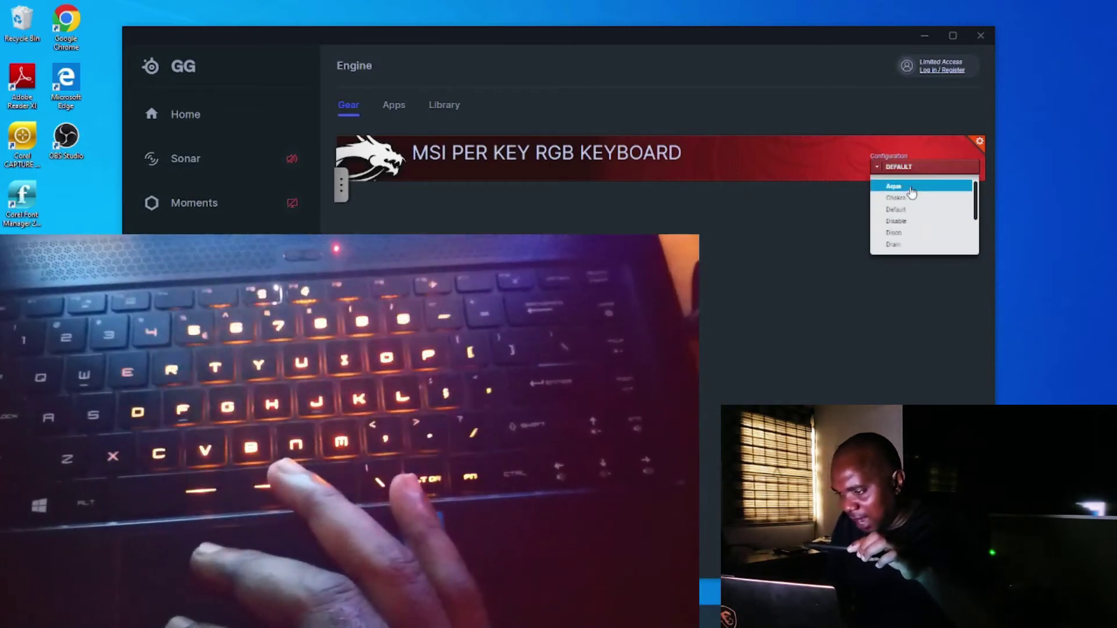
pyautogui.click(911, 187)
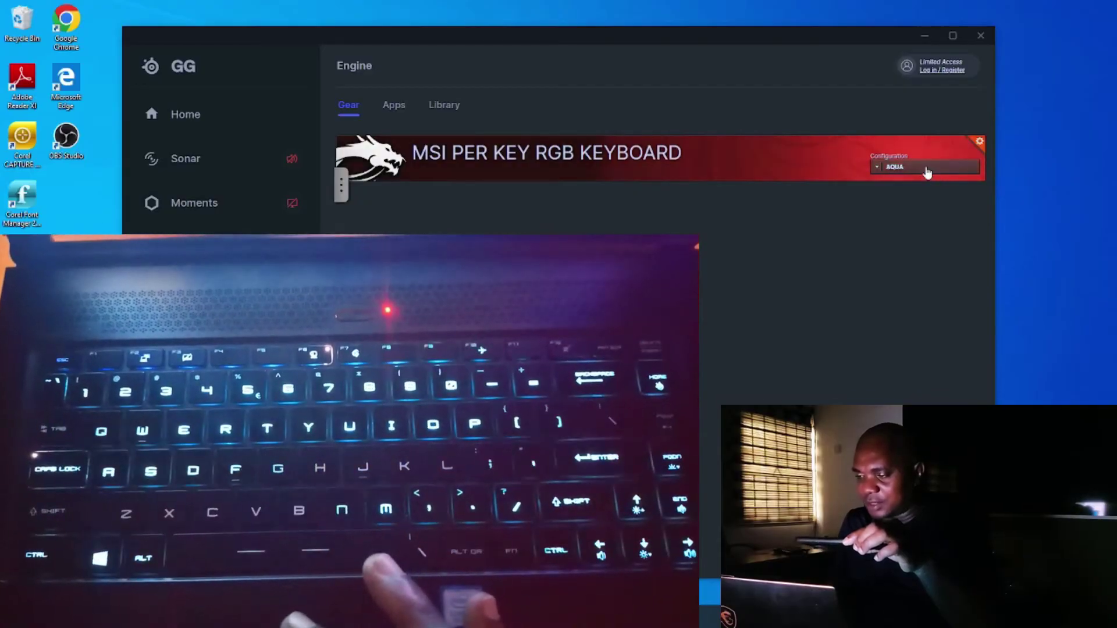
pyautogui.click(927, 169)
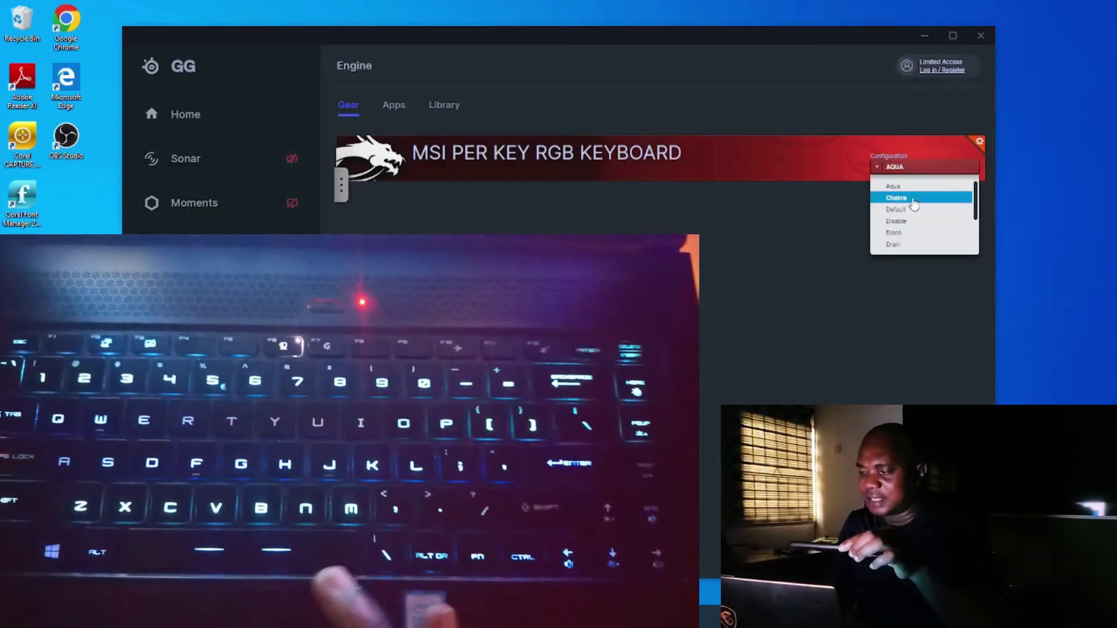
pyautogui.click(914, 201)
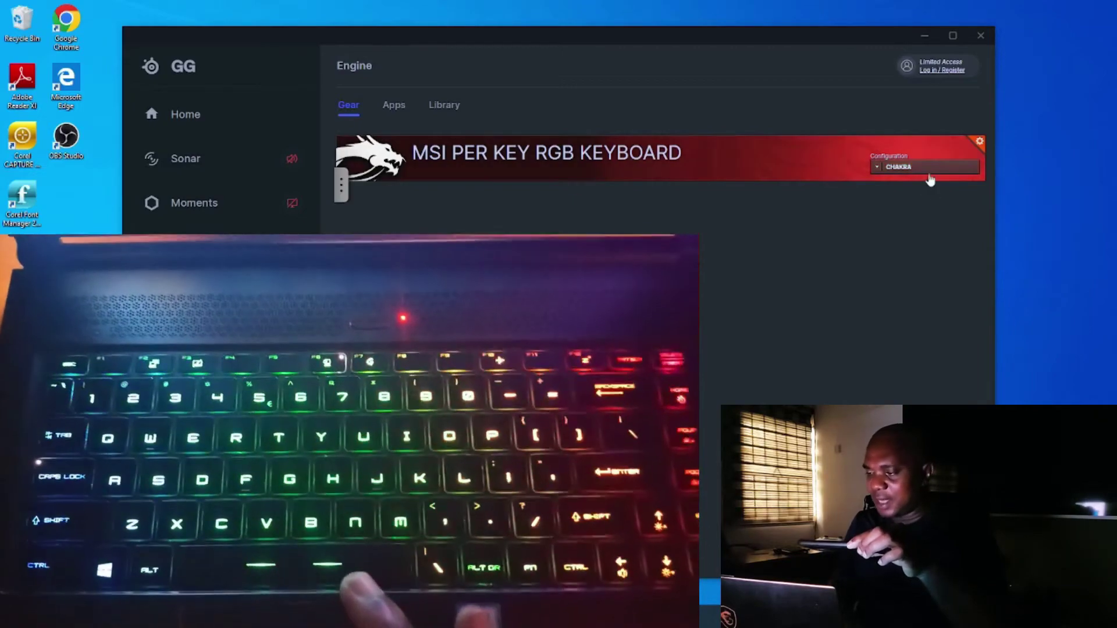
pyautogui.click(925, 169)
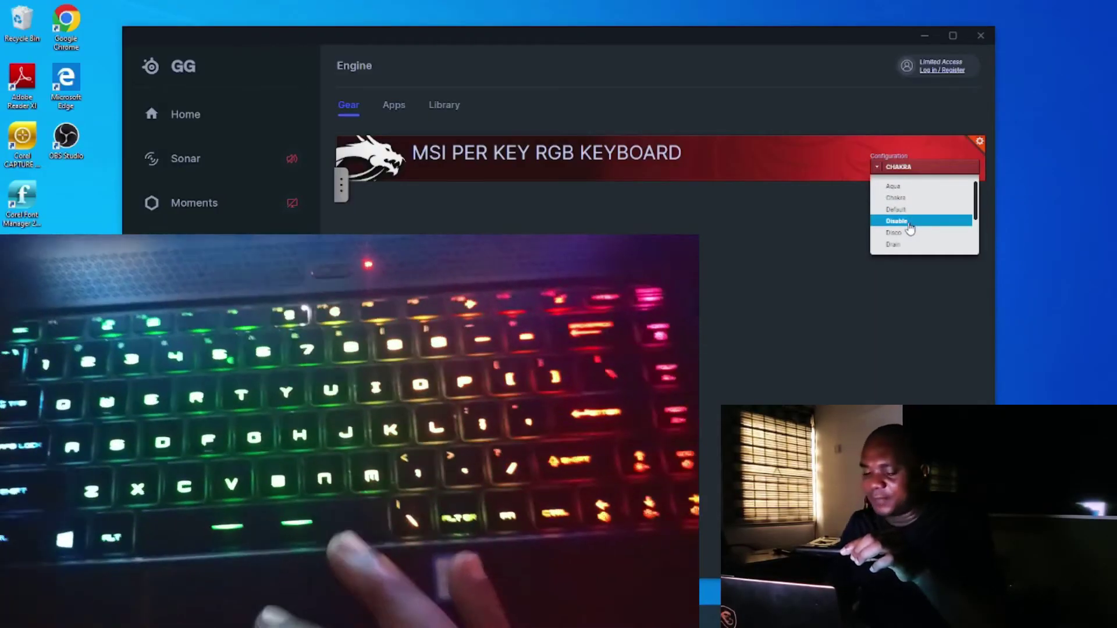
pyautogui.click(910, 226)
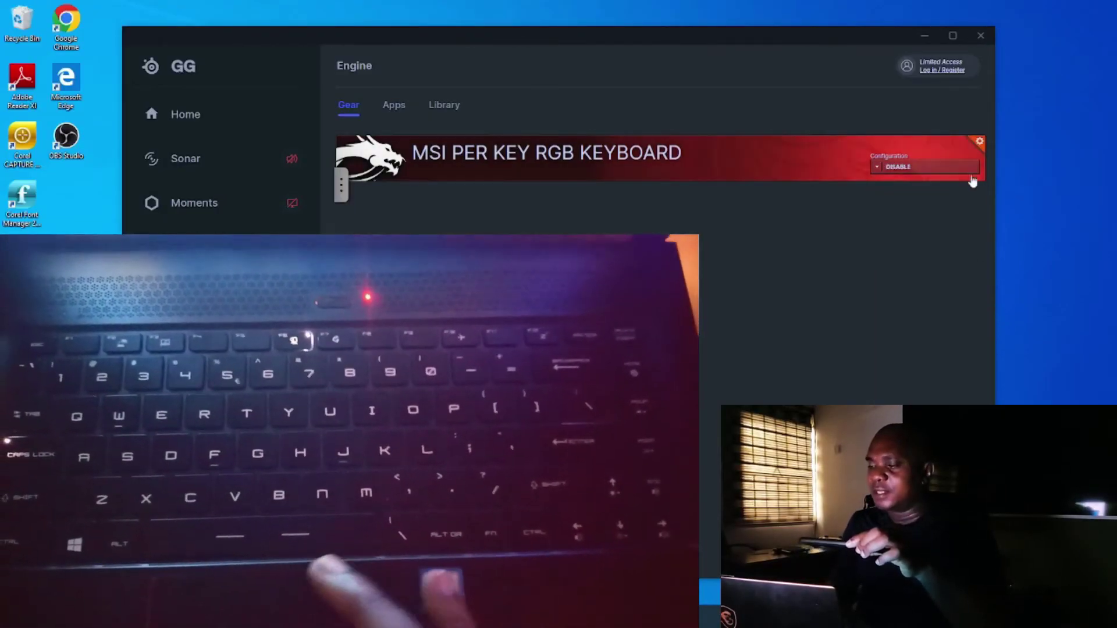
# Step: Try the Disco and Drain configurations on the MSI keyboard, then settle on Disco
pyautogui.click(949, 174)
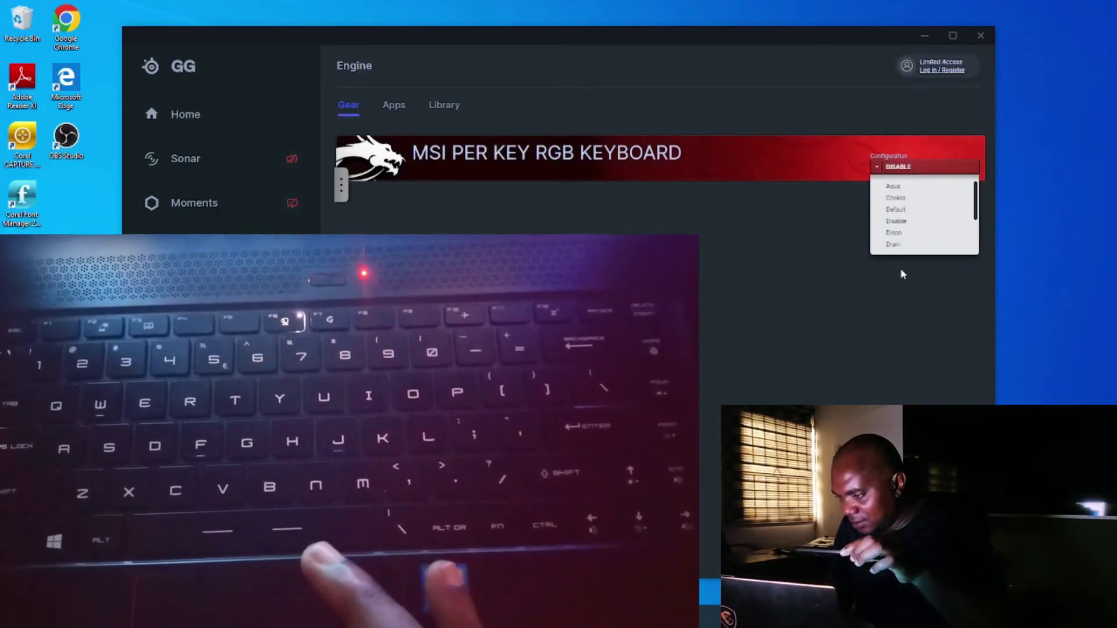
pyautogui.click(922, 234)
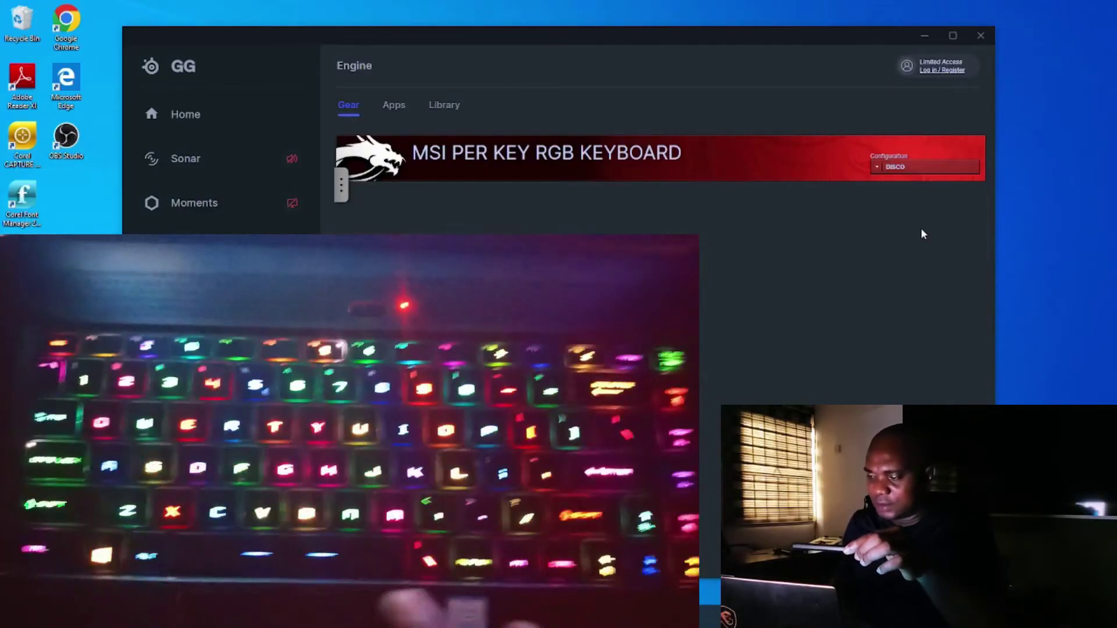
pyautogui.click(922, 170)
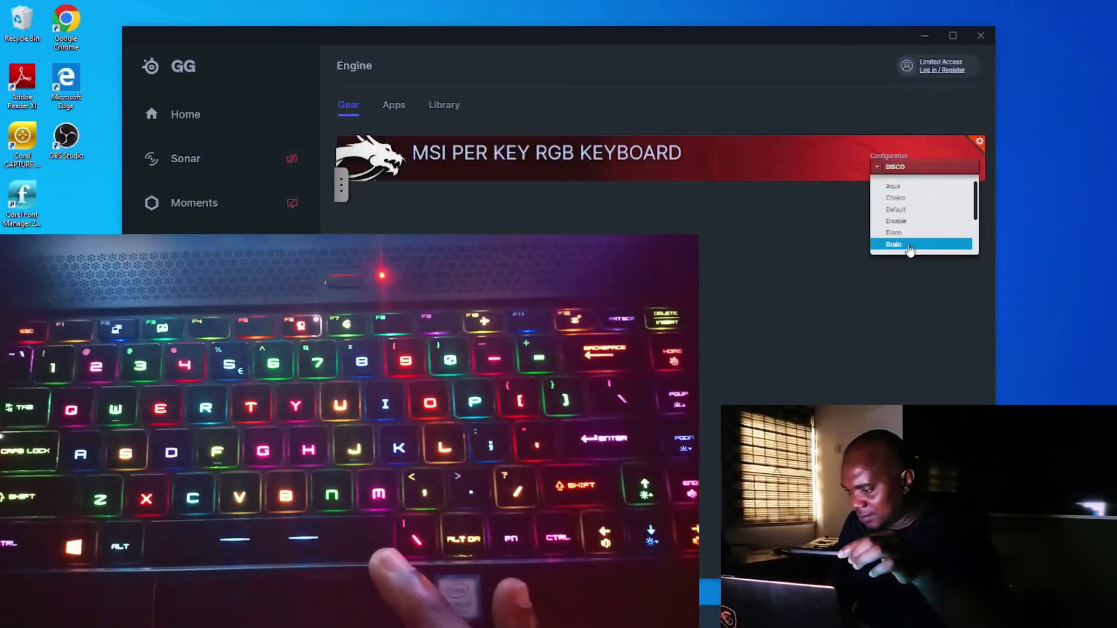
pyautogui.click(910, 245)
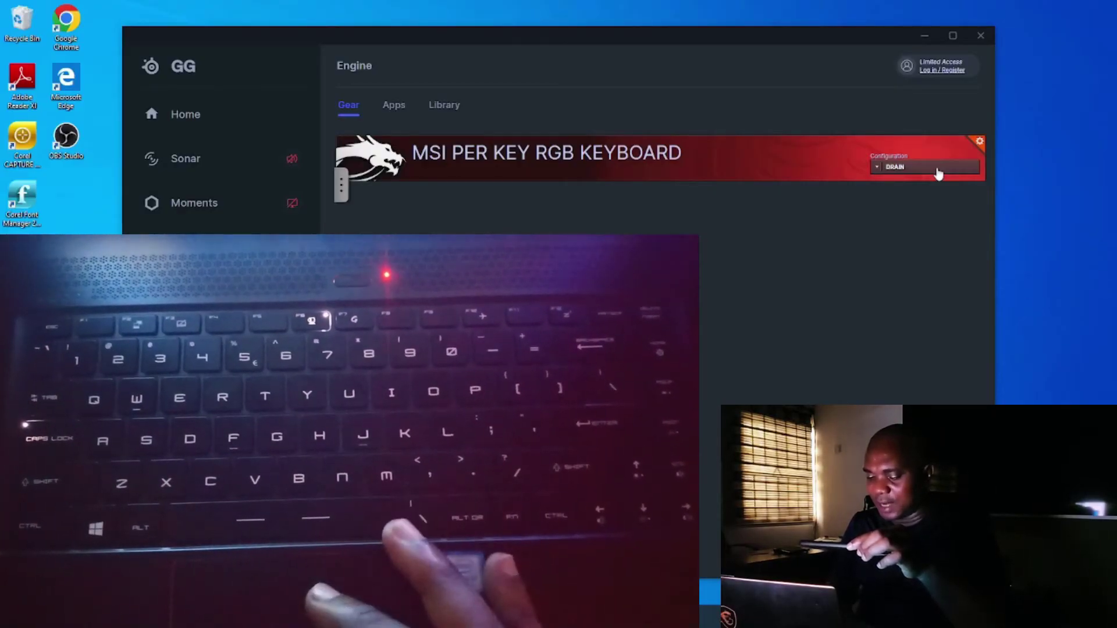
pyautogui.click(938, 169)
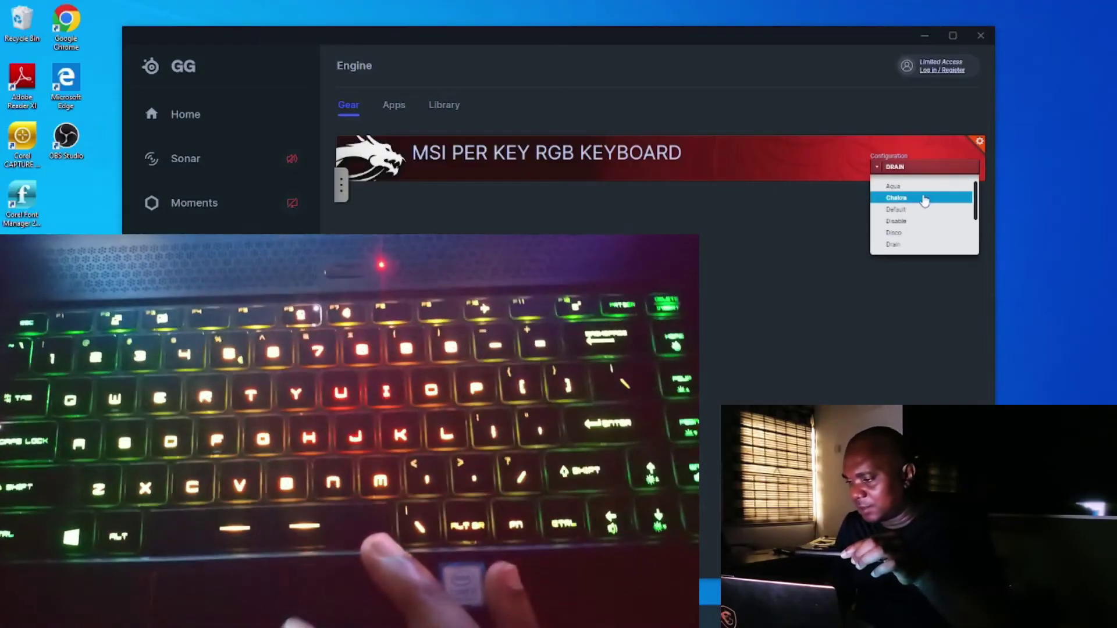
pyautogui.click(913, 233)
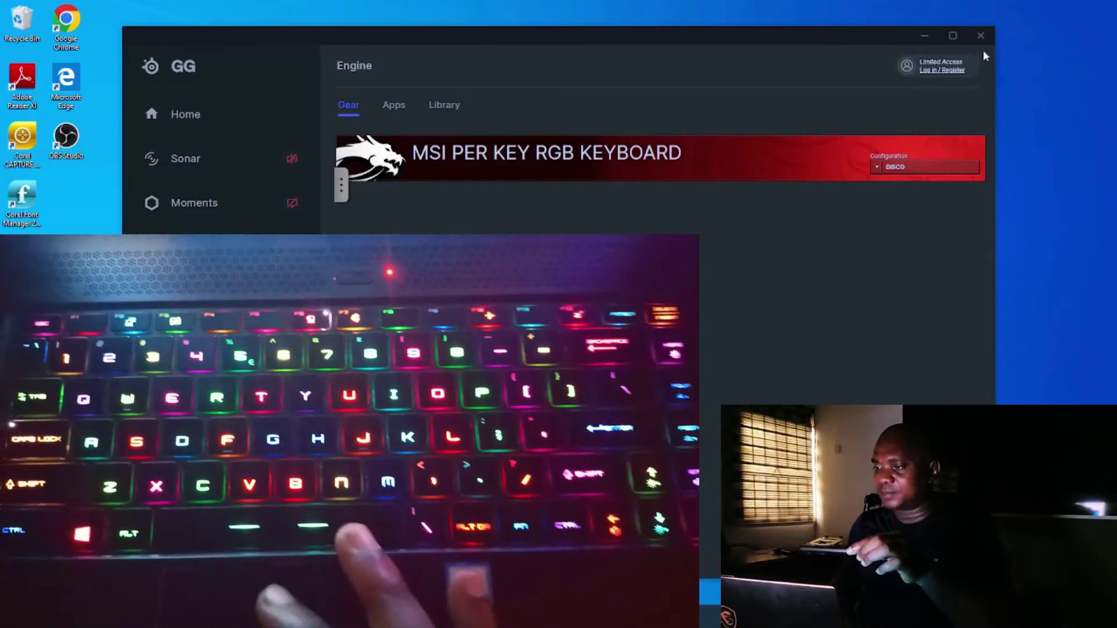
# Step: Close the SteelSeries GG window while the keyboard keeps its Disco lighting
pyautogui.click(982, 36)
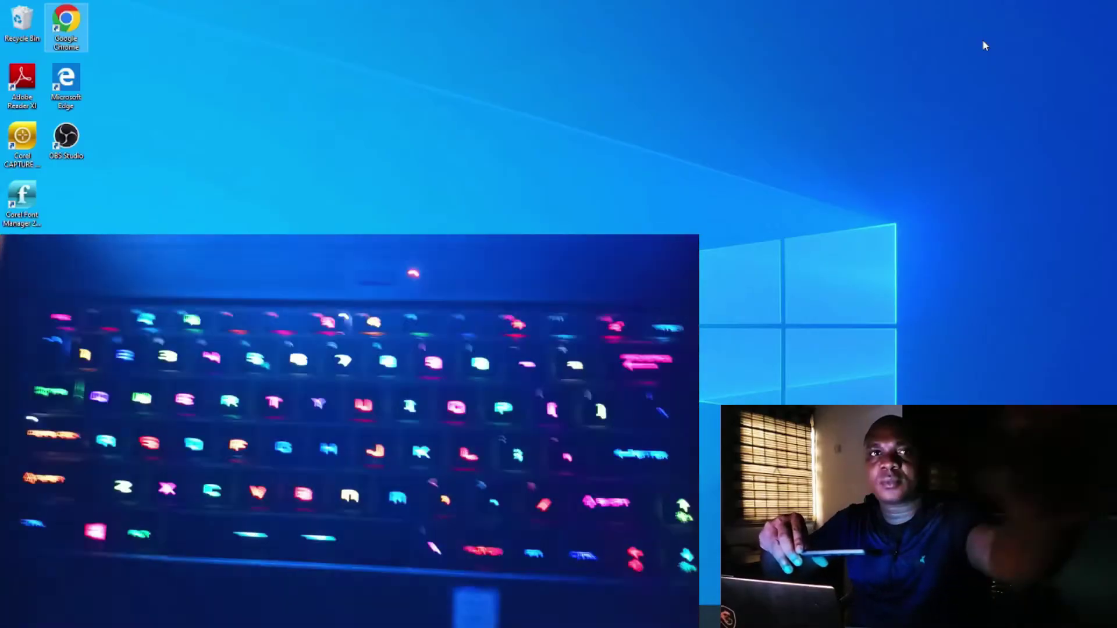